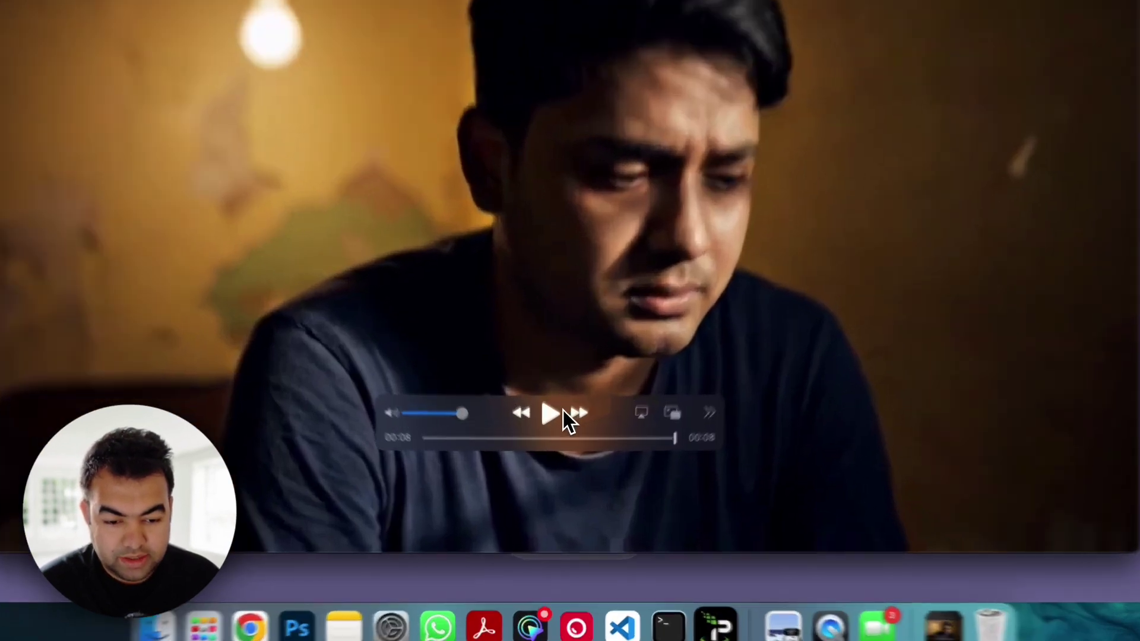
- Play the eight-second clip of the man in the dim room through to 00:08 in QuickTime Player
{"action": "left_click", "coordinate": [551, 446]}
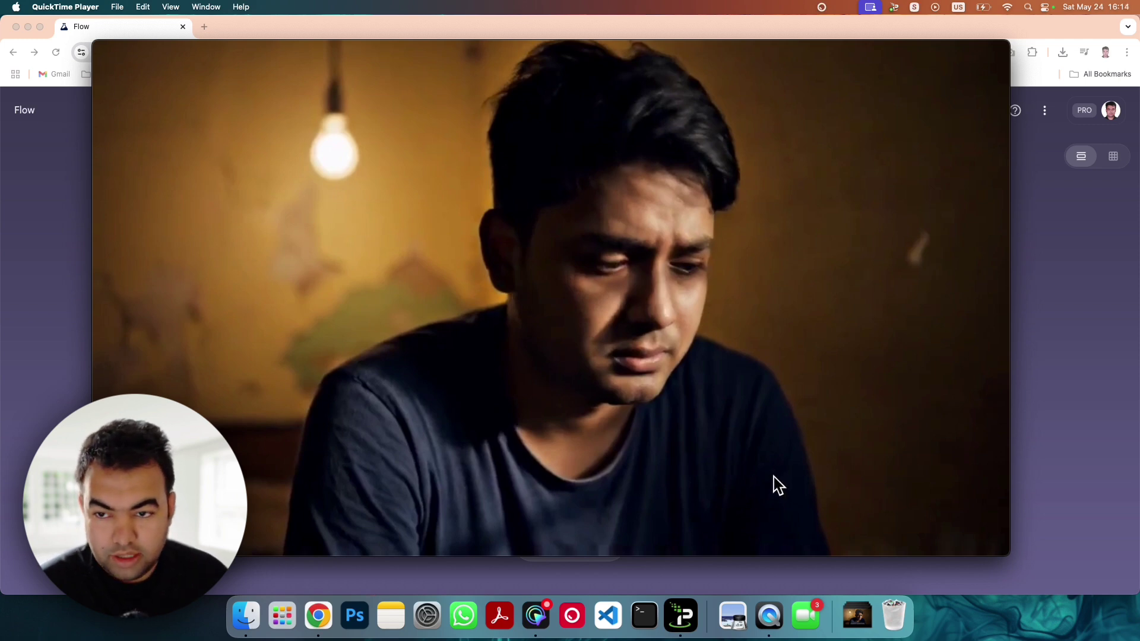
{"action": "mouse_move", "coordinate": [686, 453]}
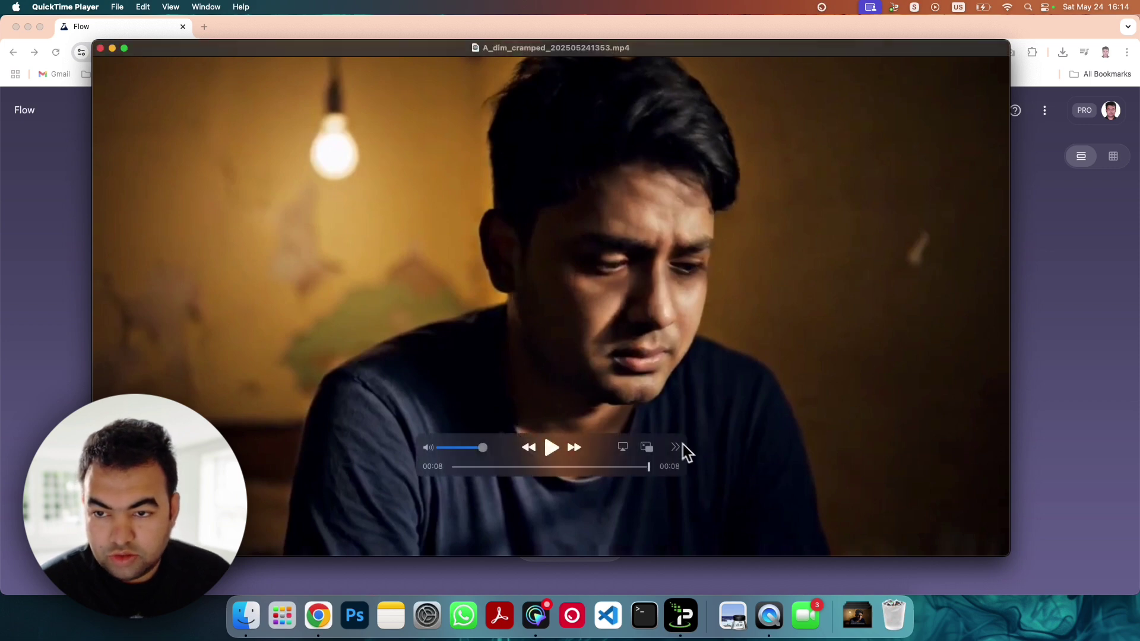
- Close the QuickTime player and scroll through the Flow project's generated clips
{"action": "left_click", "coordinate": [100, 48]}
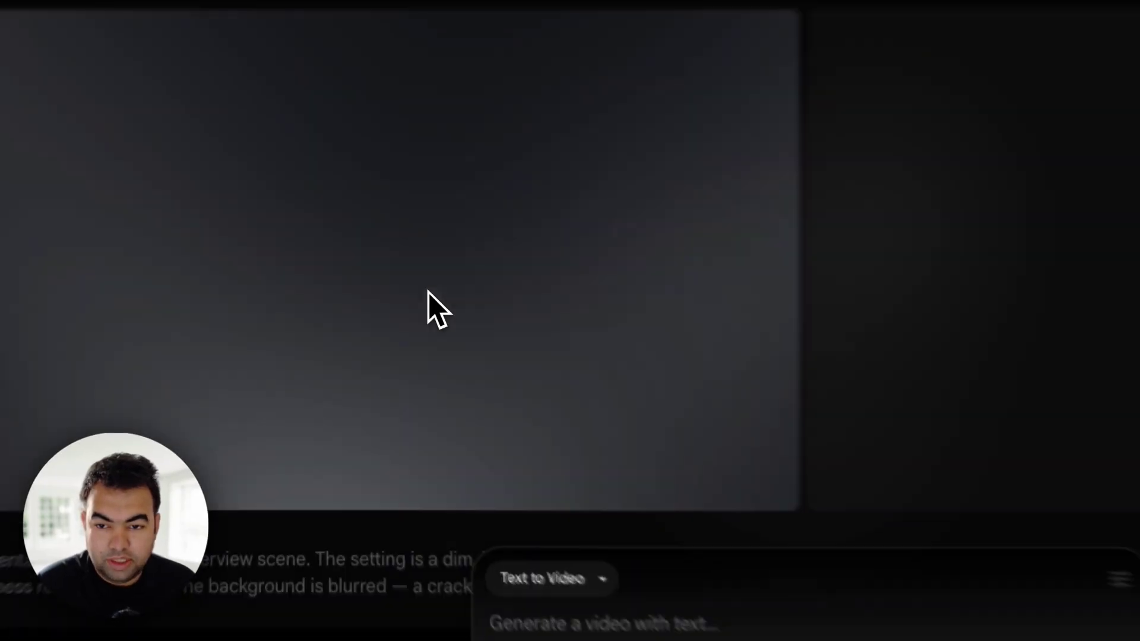
{"action": "scroll", "coordinate": [410, 374], "scroll_direction": "down", "scroll_amount": 7}
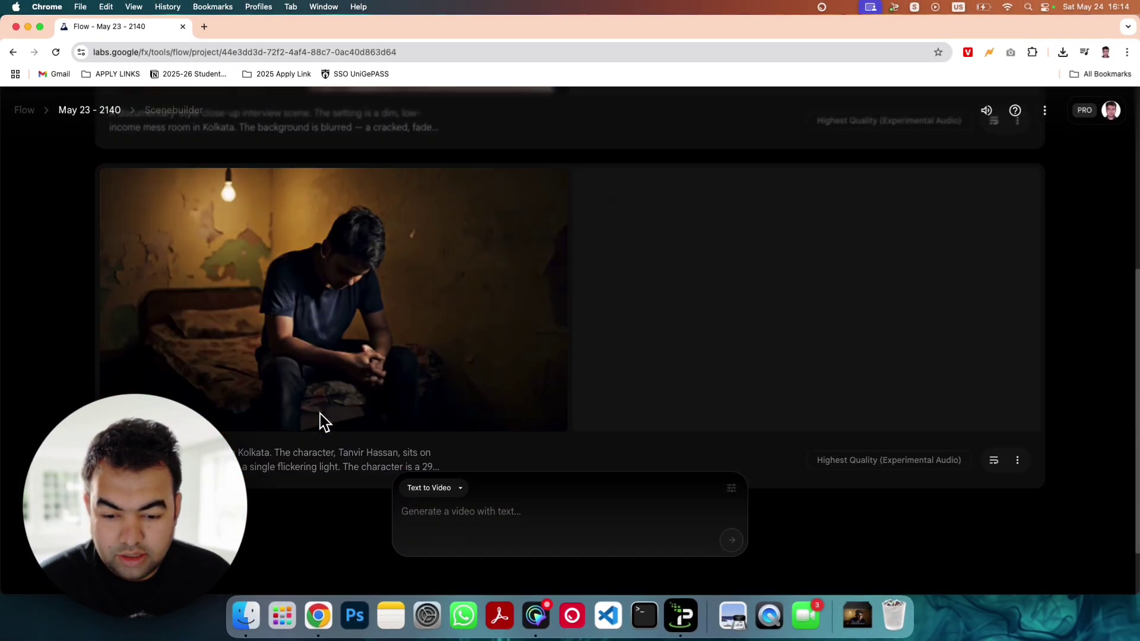
{"action": "scroll", "coordinate": [327, 452], "scroll_direction": "up", "scroll_amount": 4}
{"action": "scroll", "coordinate": [380, 455], "scroll_direction": "up", "scroll_amount": 3}
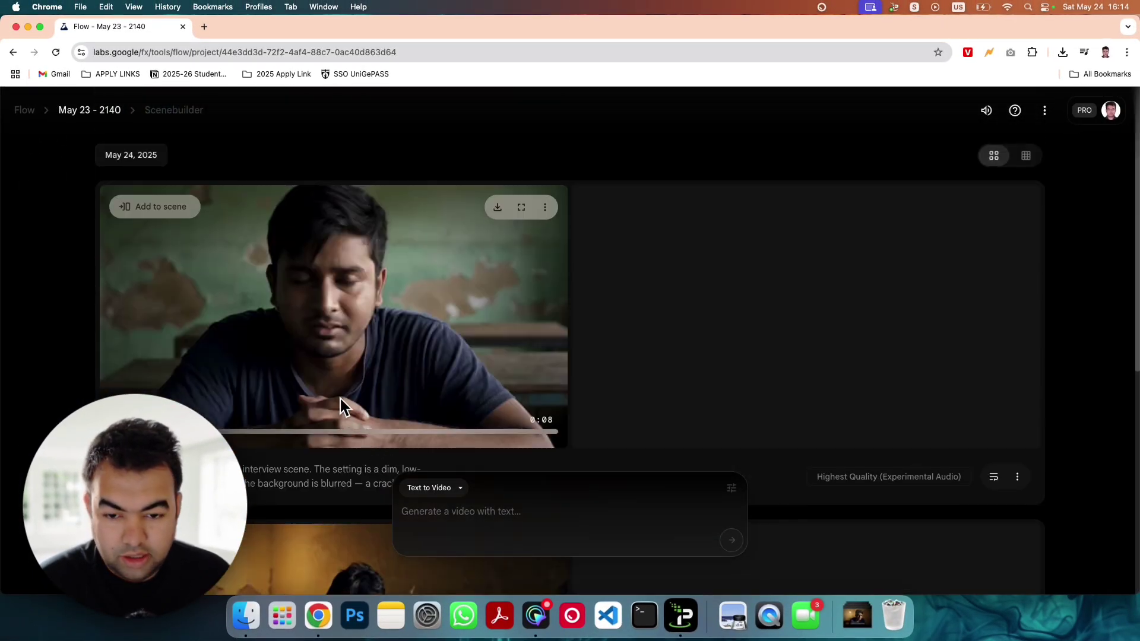
{"action": "scroll", "coordinate": [332, 398], "scroll_direction": "down", "scroll_amount": 4}
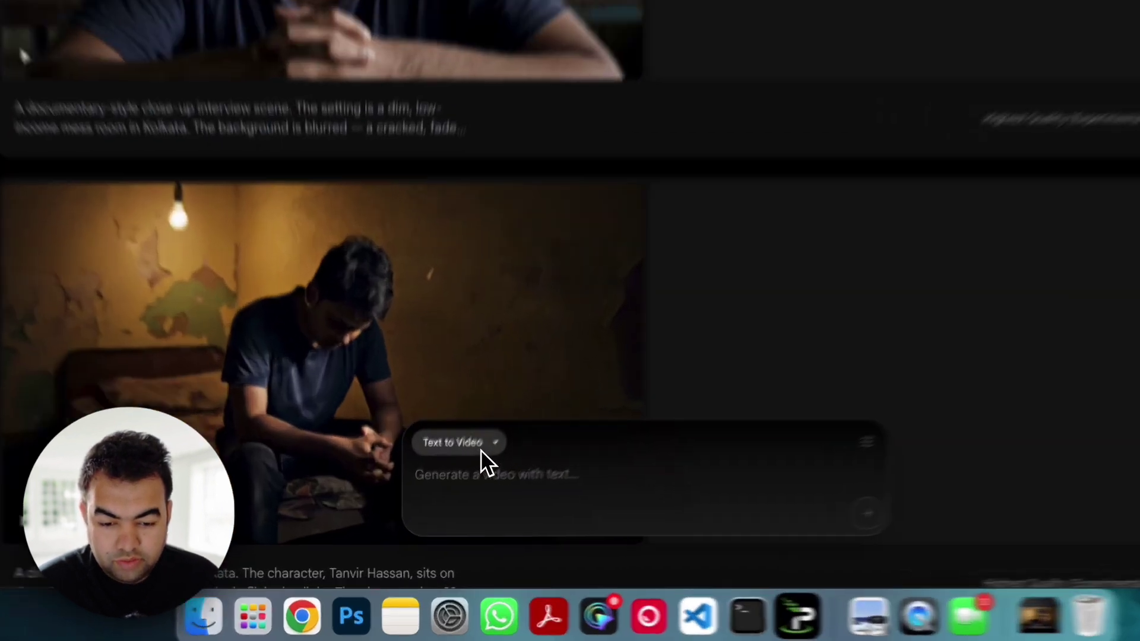
- Check the generation mode list, then scroll back to the Kolkata hotel-room clip
{"action": "left_click", "coordinate": [455, 492]}
{"action": "left_click", "coordinate": [532, 373]}
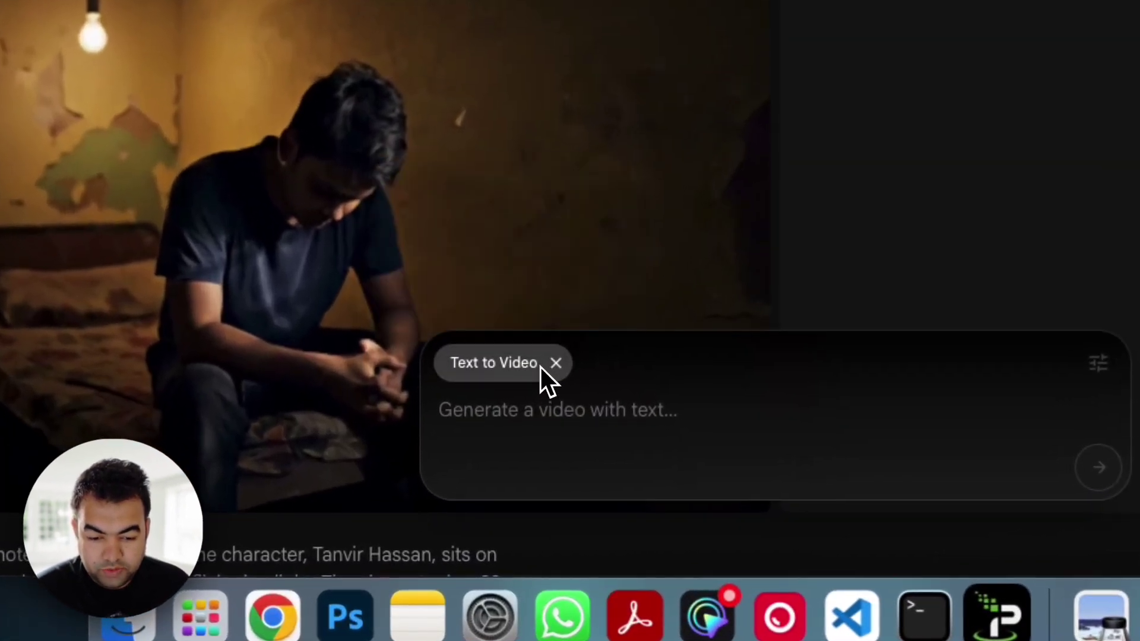
{"action": "scroll", "coordinate": [595, 307], "scroll_direction": "up", "scroll_amount": 3}
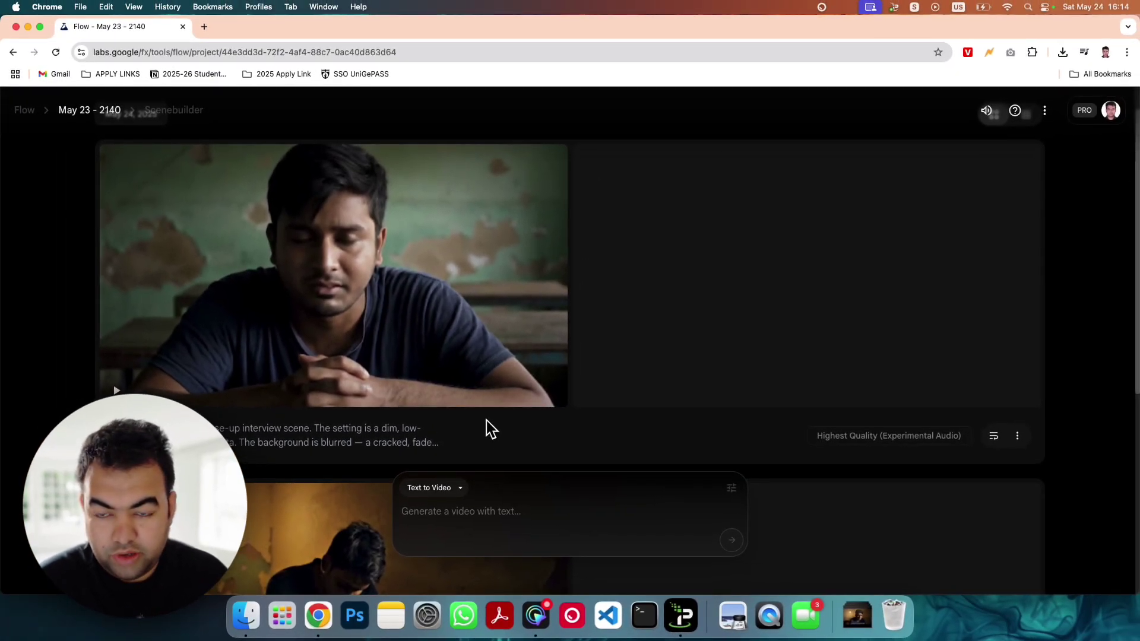
{"action": "scroll", "coordinate": [498, 434], "scroll_direction": "down", "scroll_amount": 6}
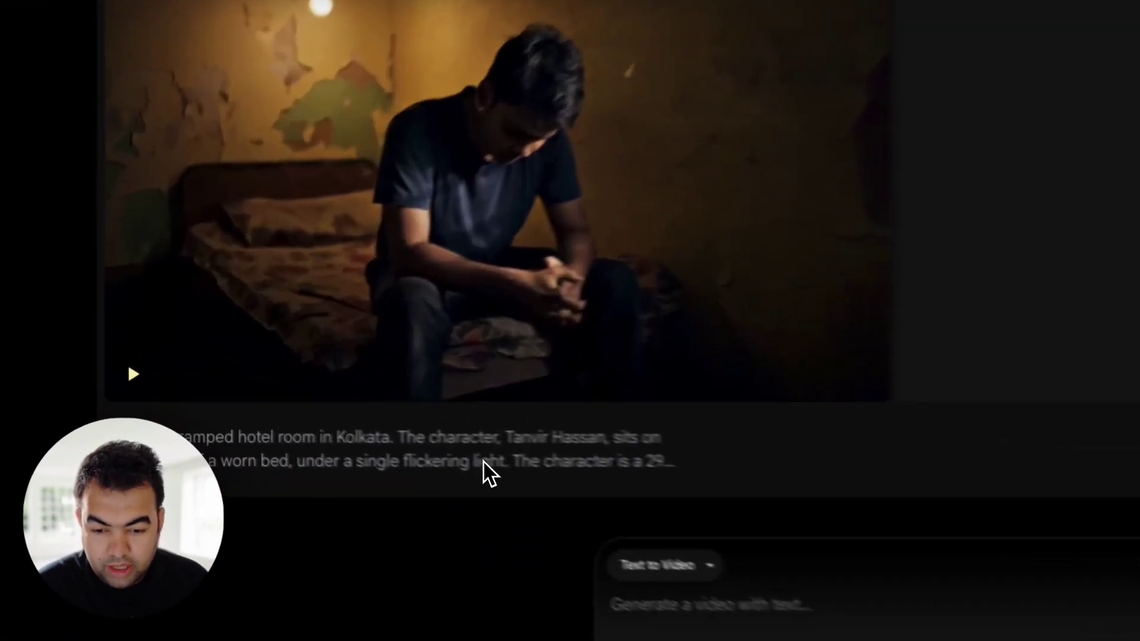
- Expand the hotel-room clip's prompt and select it from beginning to end
{"action": "left_click", "coordinate": [348, 427]}
{"action": "scroll", "coordinate": [460, 424], "scroll_direction": "down", "scroll_amount": 4}
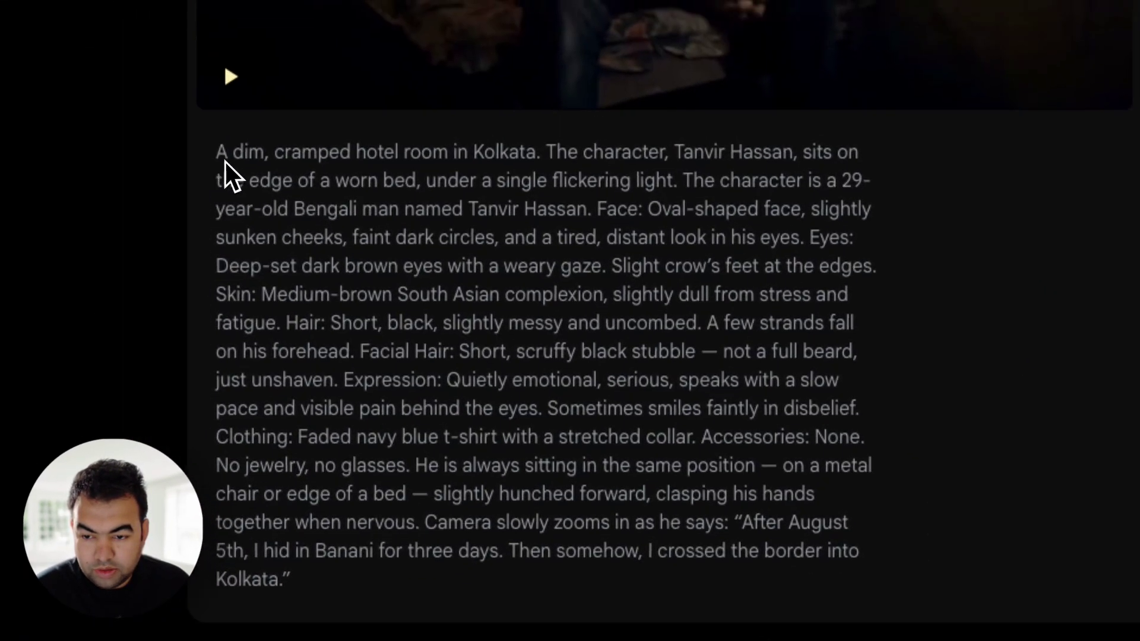
{"action": "left_click_drag", "start_coordinate": [128, 51], "coordinate": [285, 357]}
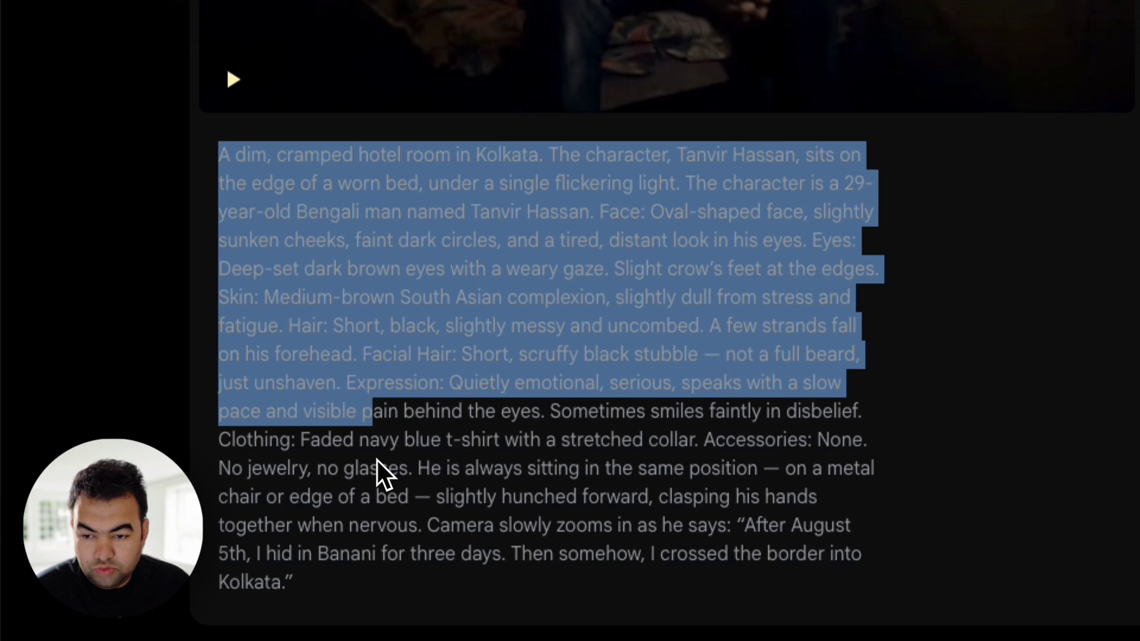
{"action": "left_click_drag", "start_coordinate": [377, 459], "coordinate": [377, 573]}
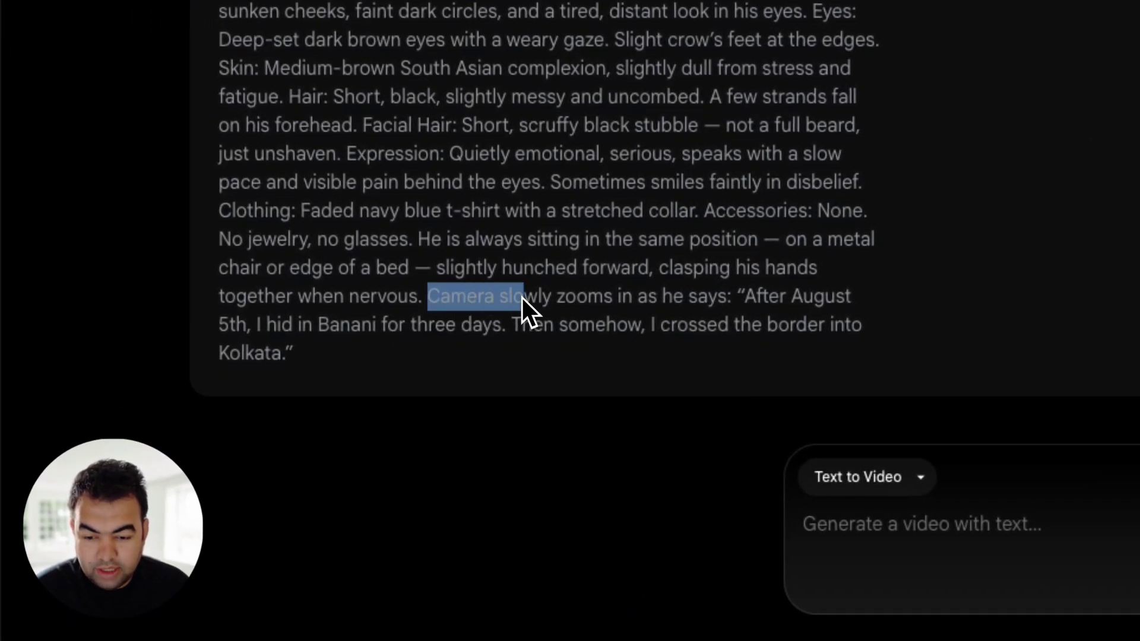
- Highlight the camera direction 'Camera slowly zooms in as he says:' and the spoken line through Kolkata
{"action": "left_click_drag", "start_coordinate": [522, 298], "coordinate": [655, 309]}
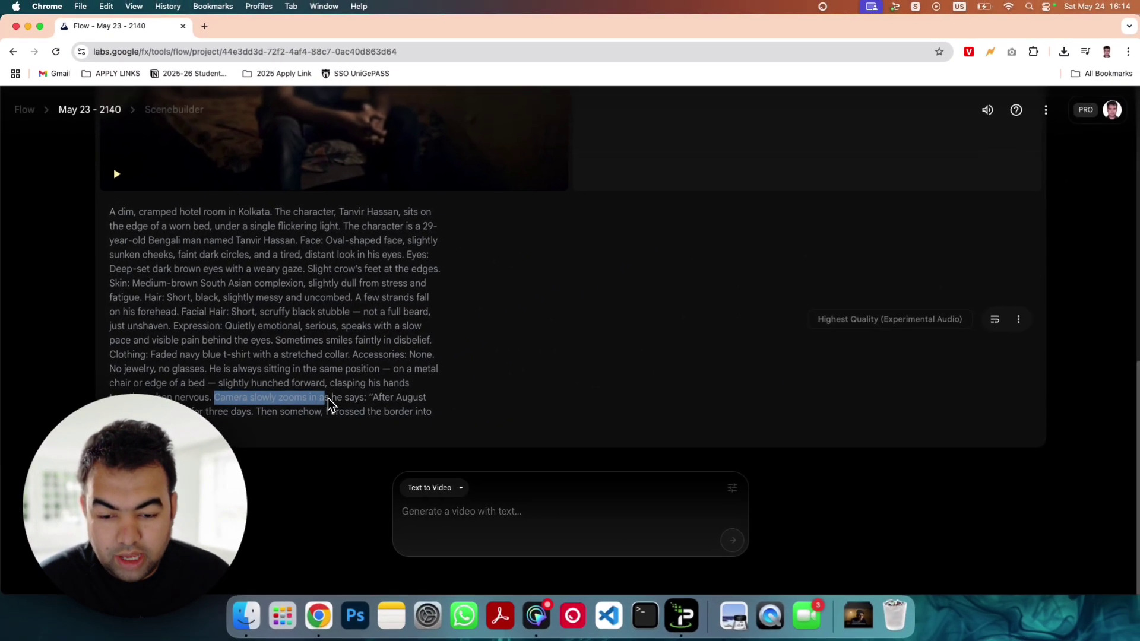
{"action": "left_click_drag", "start_coordinate": [328, 398], "coordinate": [362, 398]}
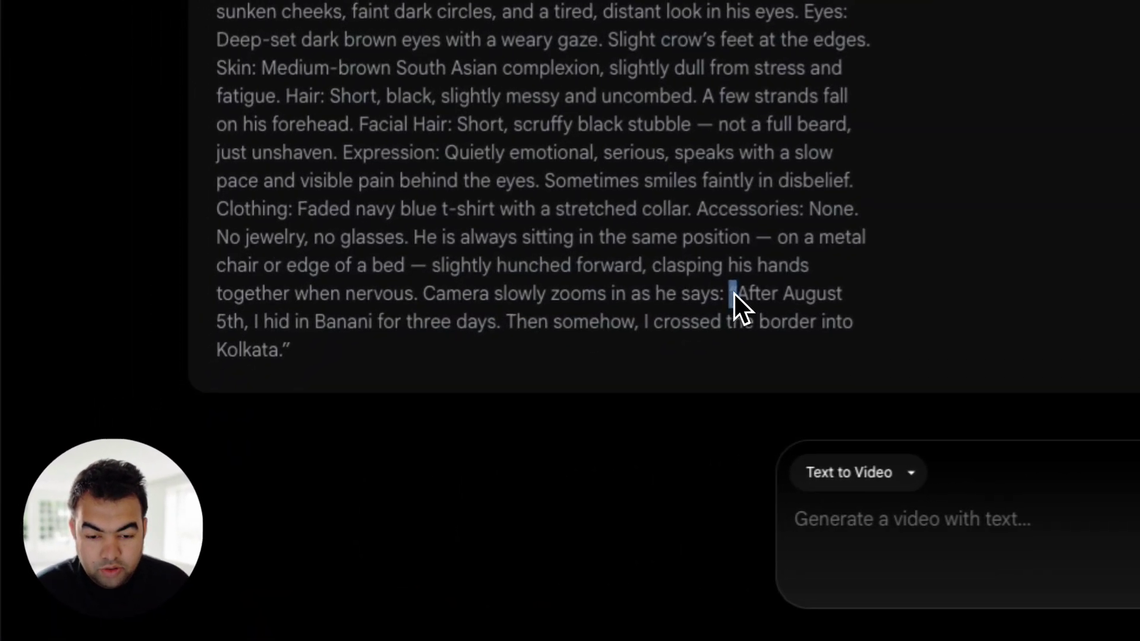
{"action": "left_click", "coordinate": [371, 401]}
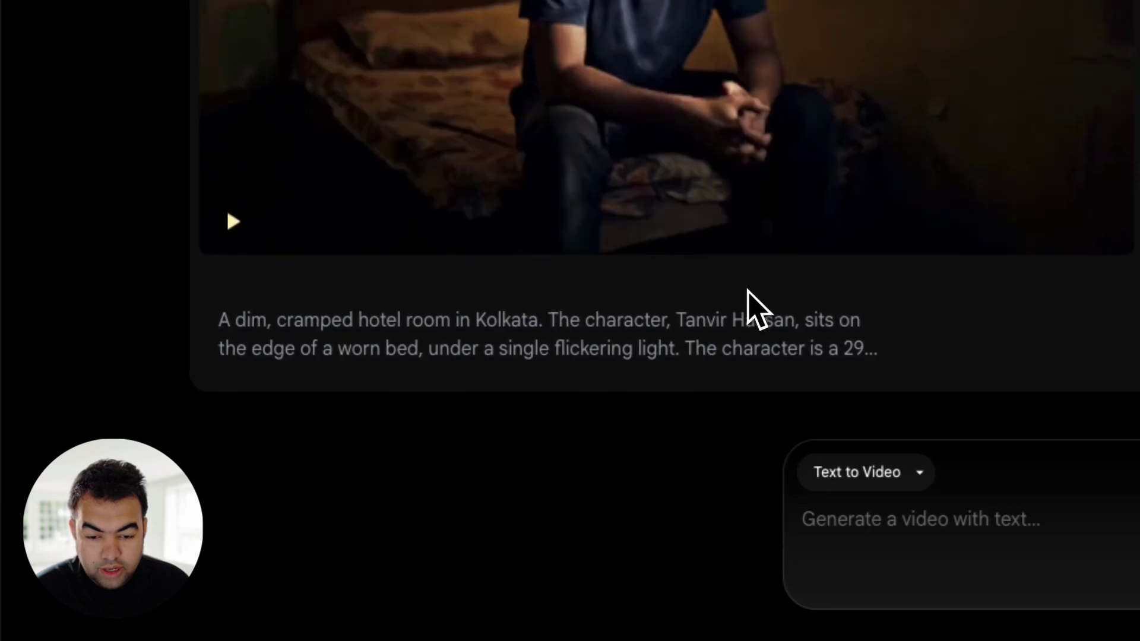
{"action": "left_click", "coordinate": [752, 326]}
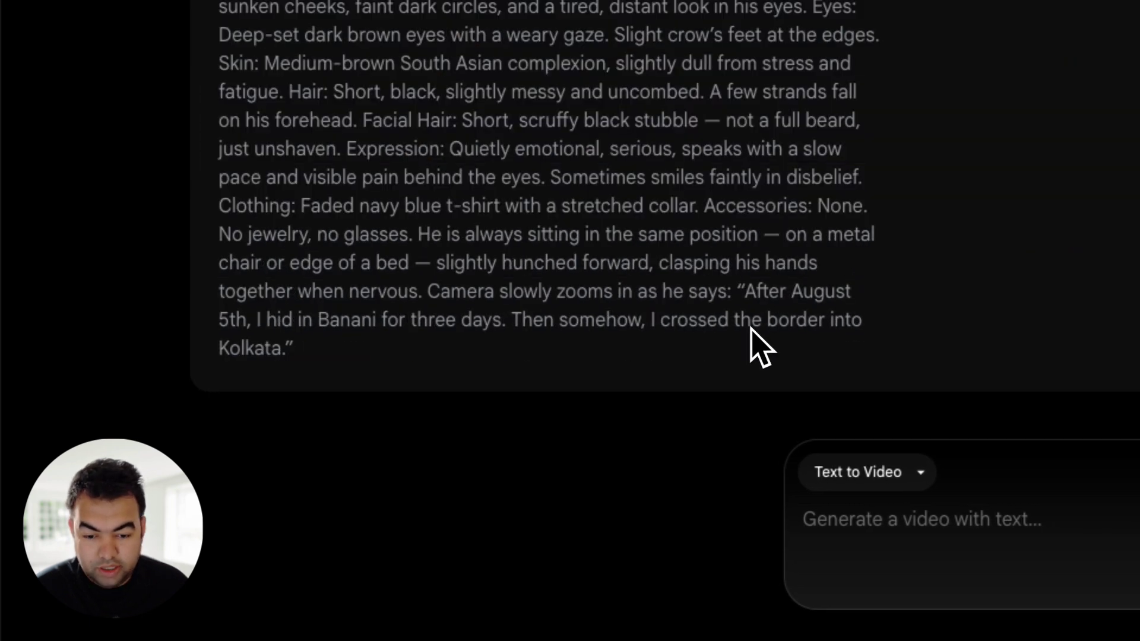
{"action": "left_click_drag", "start_coordinate": [843, 297], "coordinate": [289, 351]}
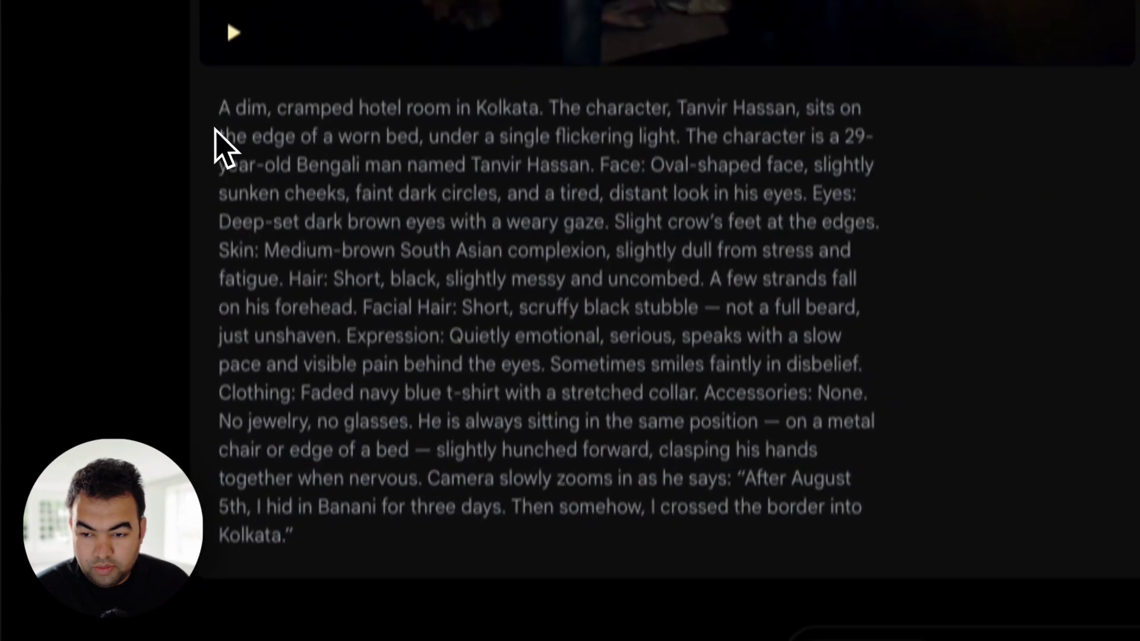
- Select and copy the hotel-room clip's entire prompt text
{"action": "left_click_drag", "start_coordinate": [221, 156], "coordinate": [312, 558]}
{"action": "left_click_drag", "start_coordinate": [295, 372], "coordinate": [306, 383]}
{"action": "right_click", "coordinate": [314, 319]}
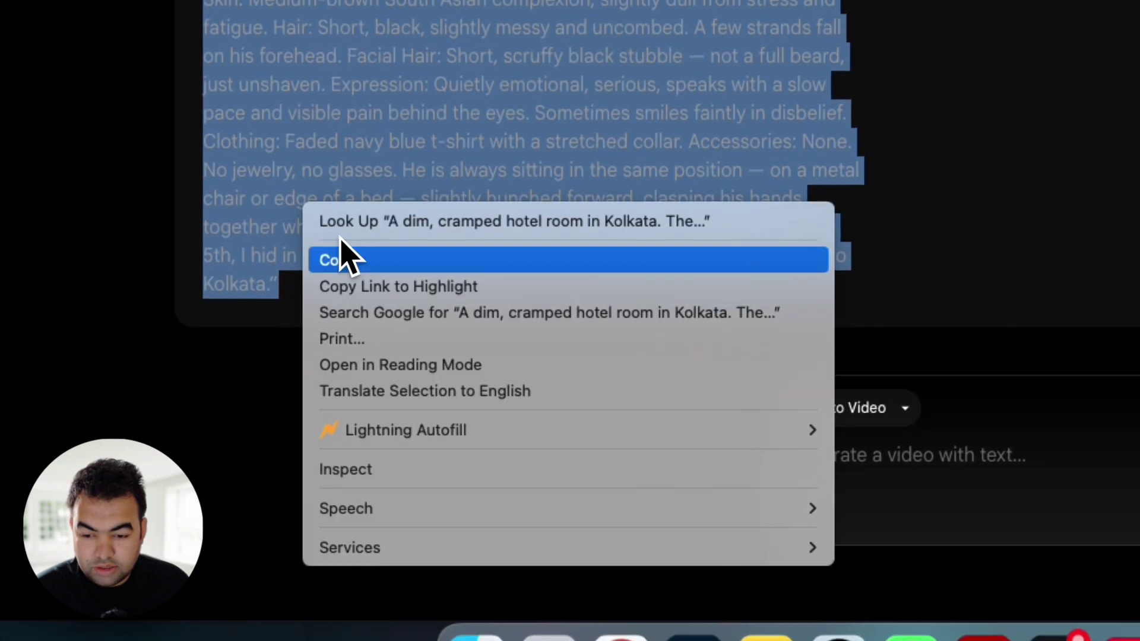
{"action": "left_click", "coordinate": [442, 367]}
- Paste the Kolkata scene description into the new prompt box, keeping Text to Video mode
{"action": "left_click", "coordinate": [751, 436]}
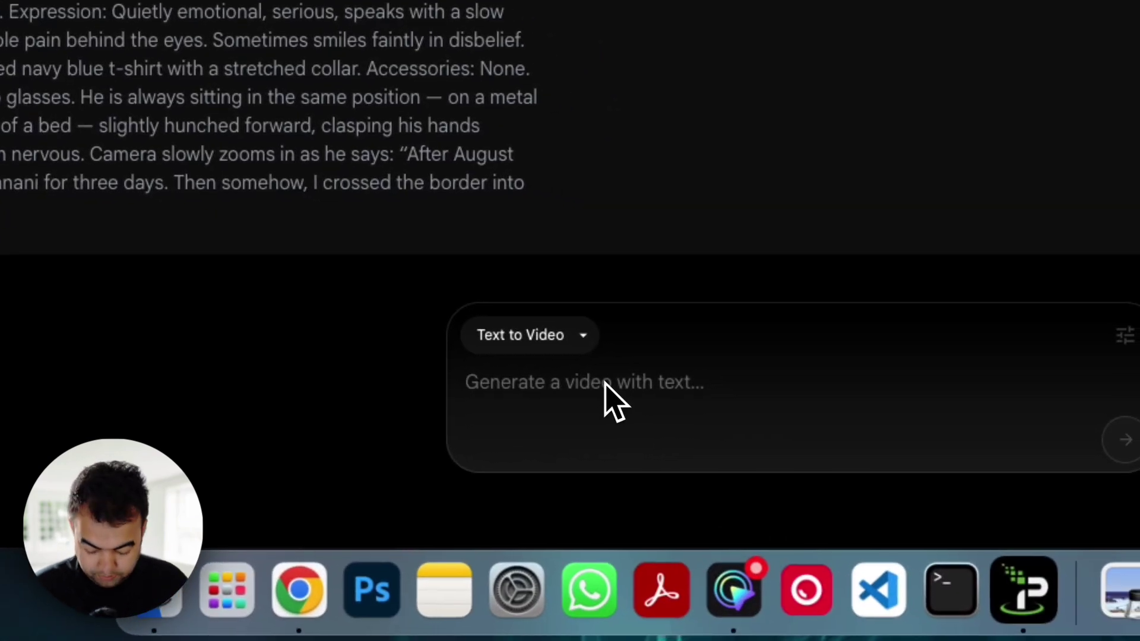
{"action": "key", "text": "super+v"}
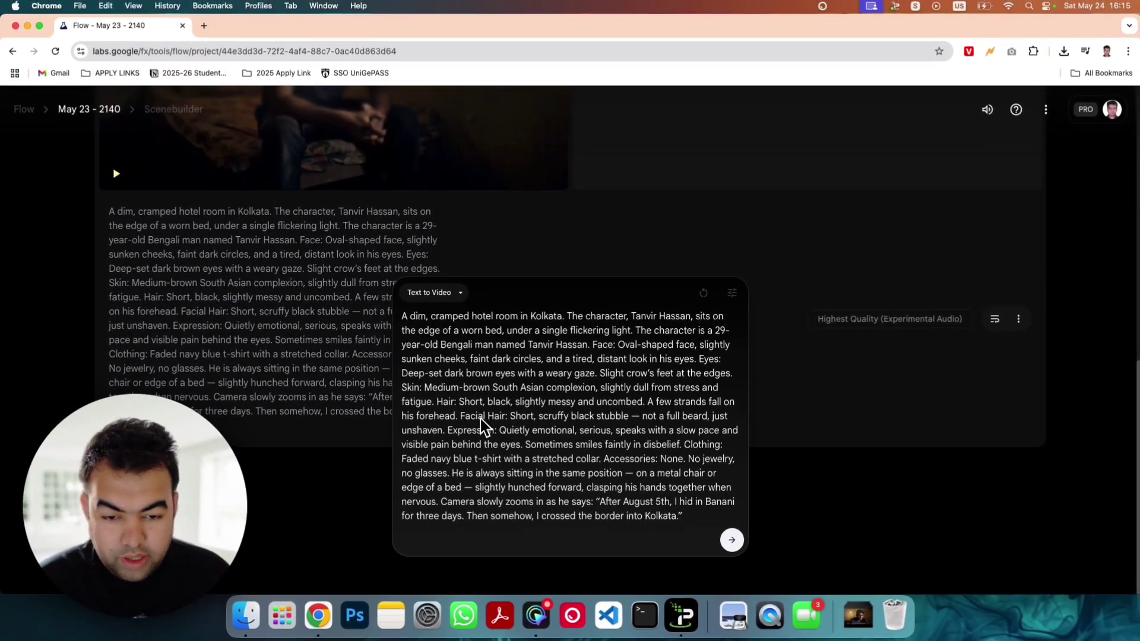
{"action": "left_click", "coordinate": [448, 294]}
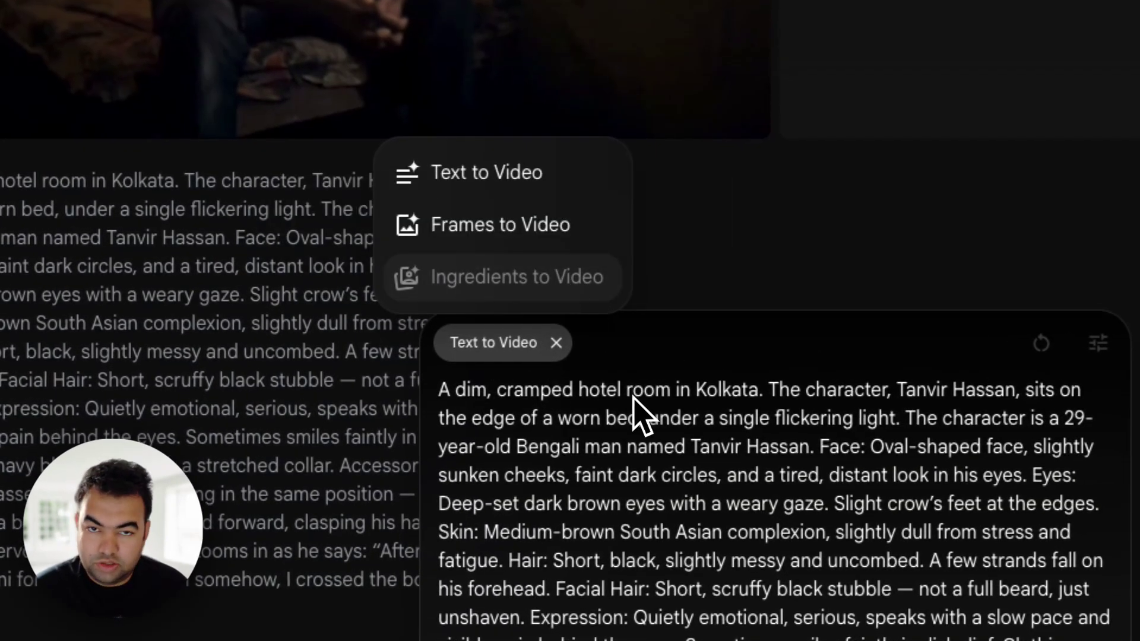
{"action": "left_click", "coordinate": [625, 362]}
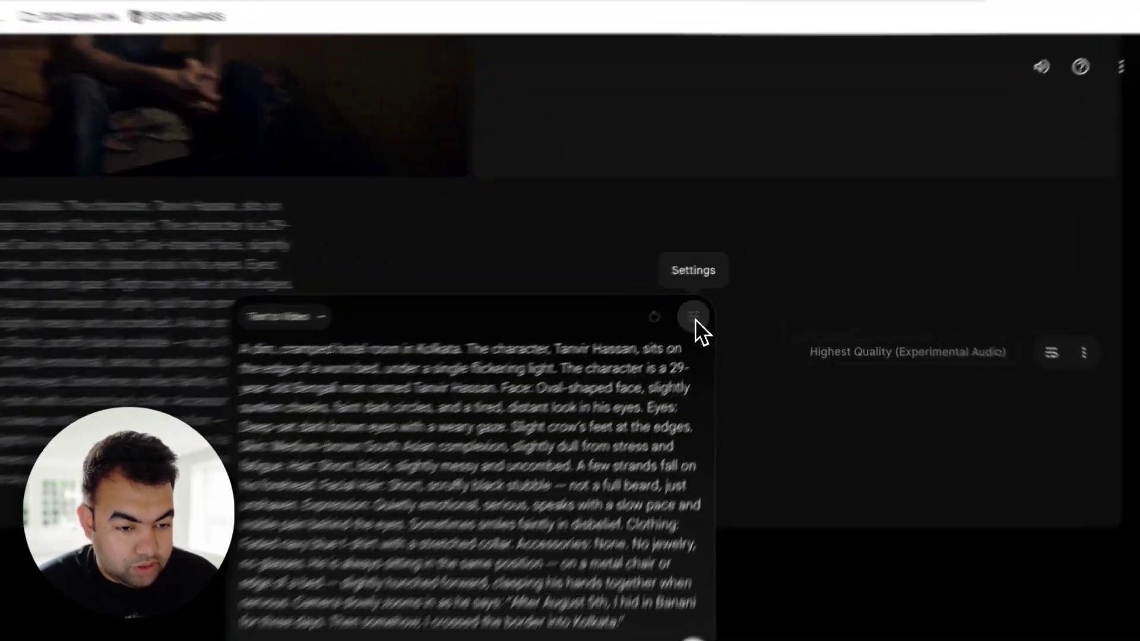
- Set 1 output per prompt and Highest Quality (Experimental Audio), costing 100 credits per generation
{"action": "left_click", "coordinate": [732, 293]}
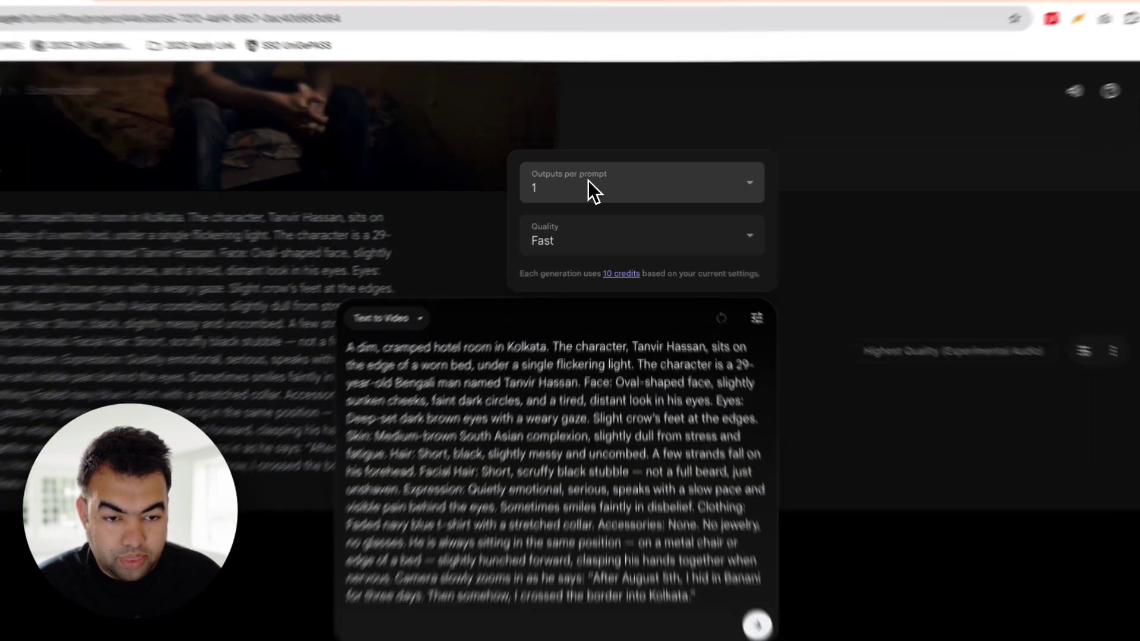
{"action": "left_click", "coordinate": [590, 184]}
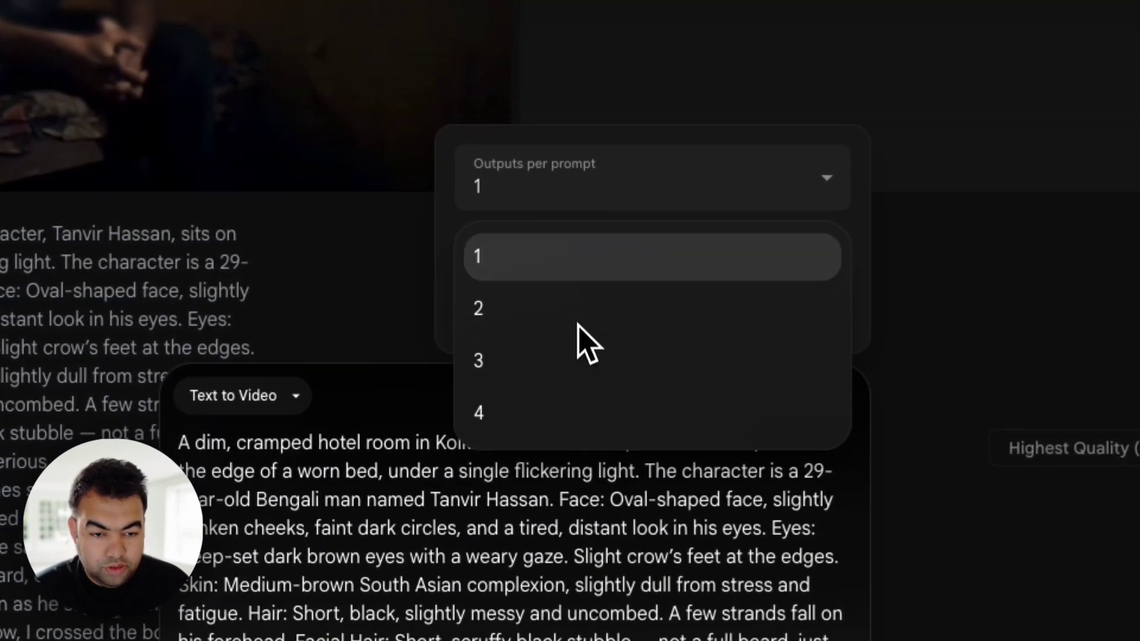
{"action": "left_click", "coordinate": [582, 257]}
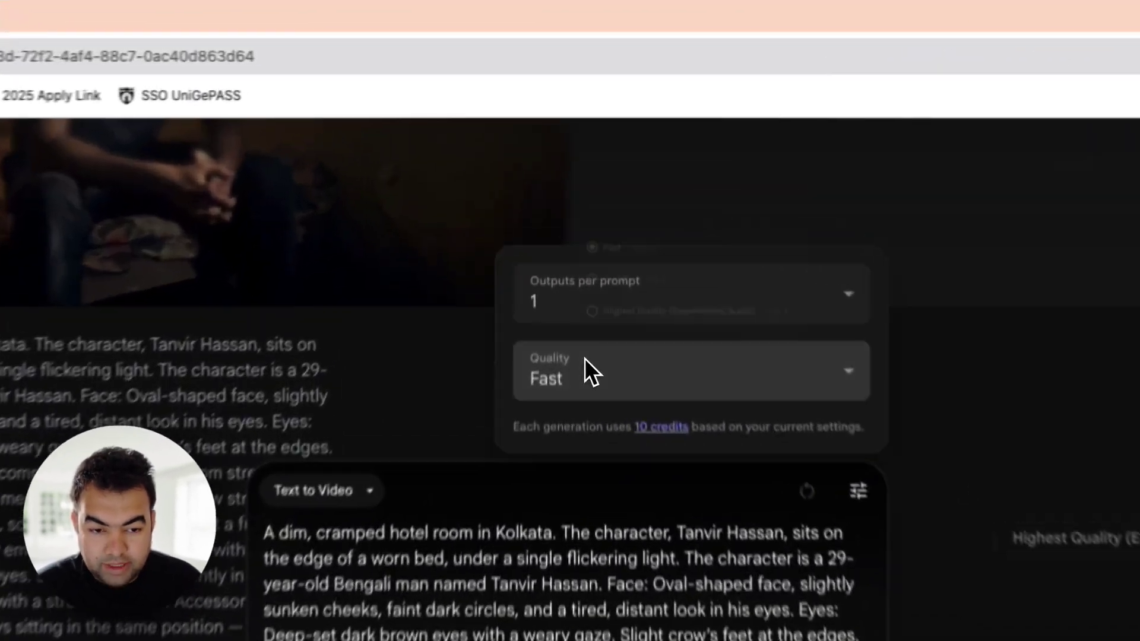
{"action": "left_click", "coordinate": [582, 230]}
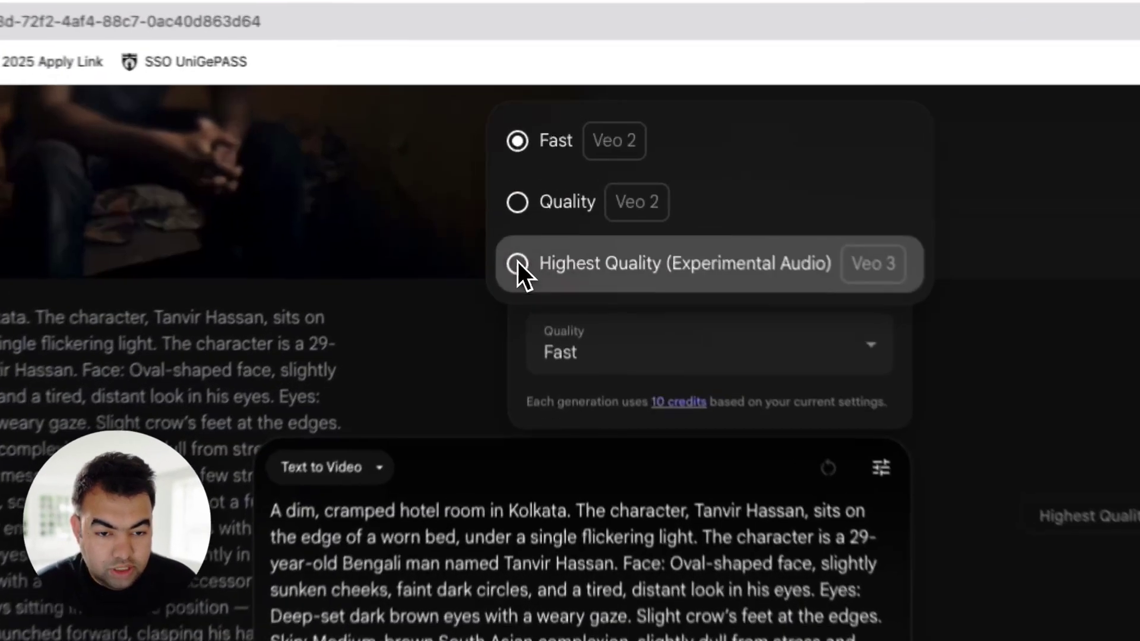
{"action": "left_click", "coordinate": [541, 186]}
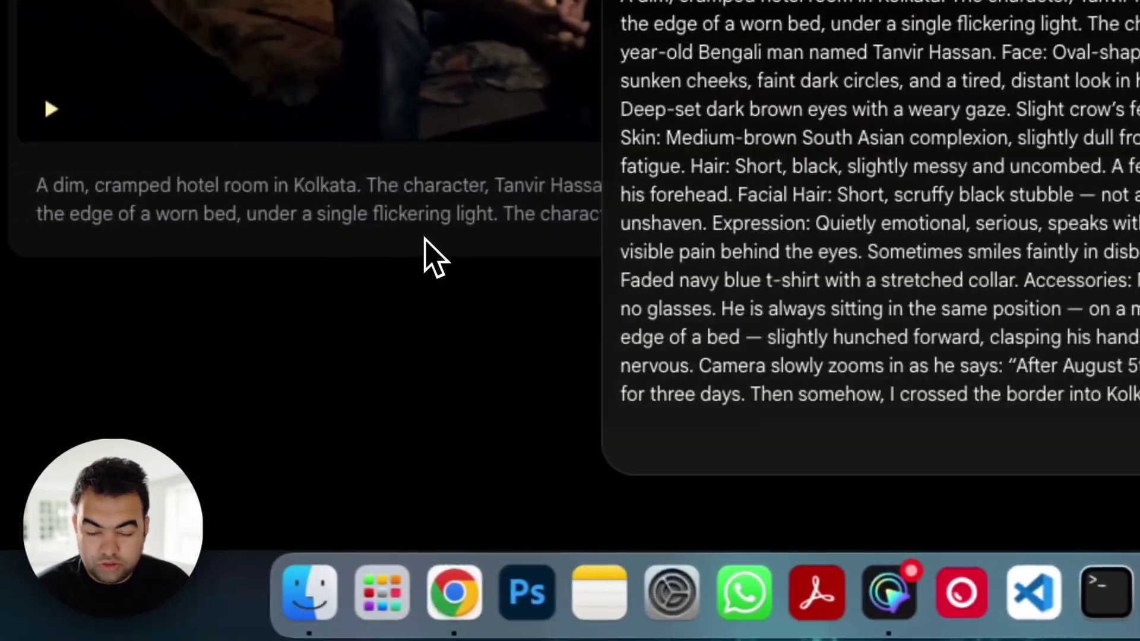
- Play the documentary interview clip with the volume raised
{"action": "scroll", "coordinate": [234, 246], "scroll_direction": "up", "scroll_amount": 8}
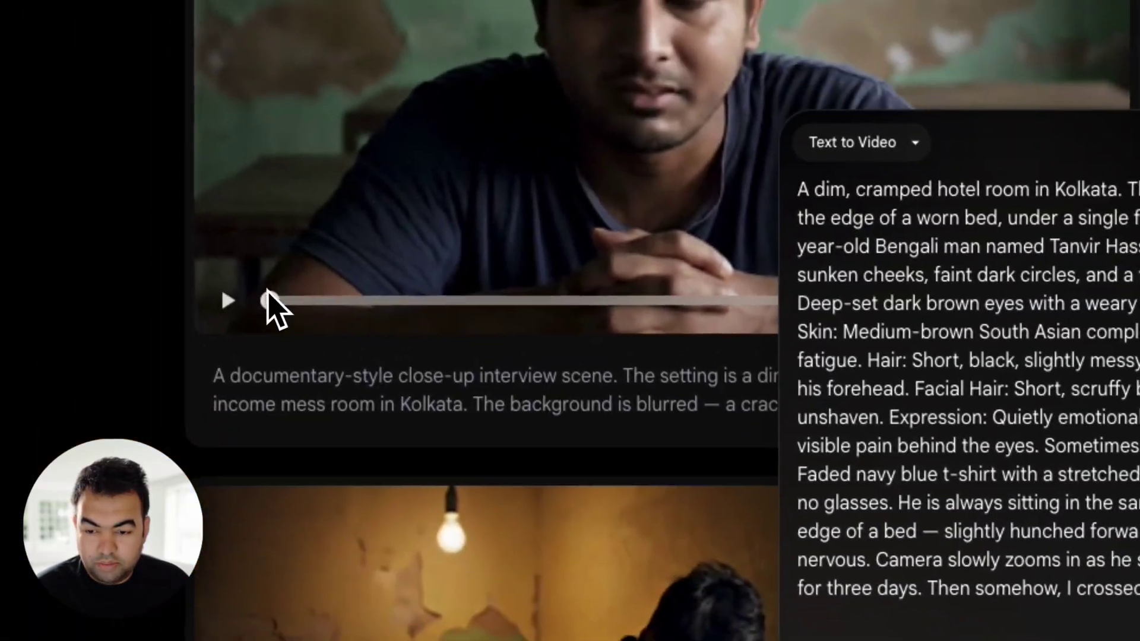
{"action": "left_click", "coordinate": [229, 301]}
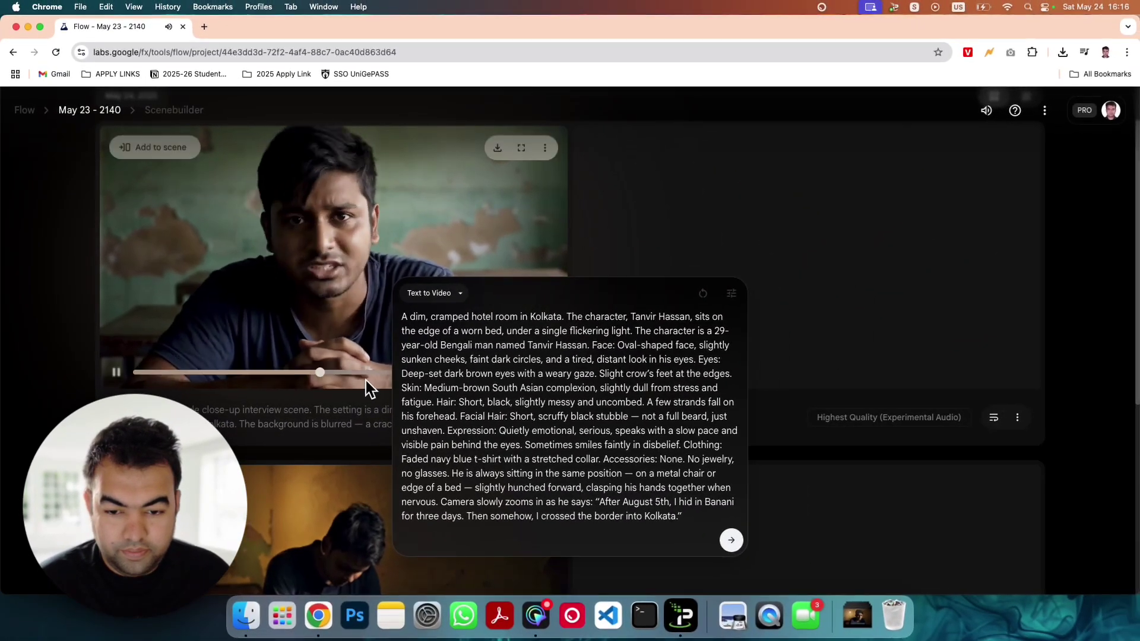
{"action": "key", "text": "XF86AudioRaiseVolume"}
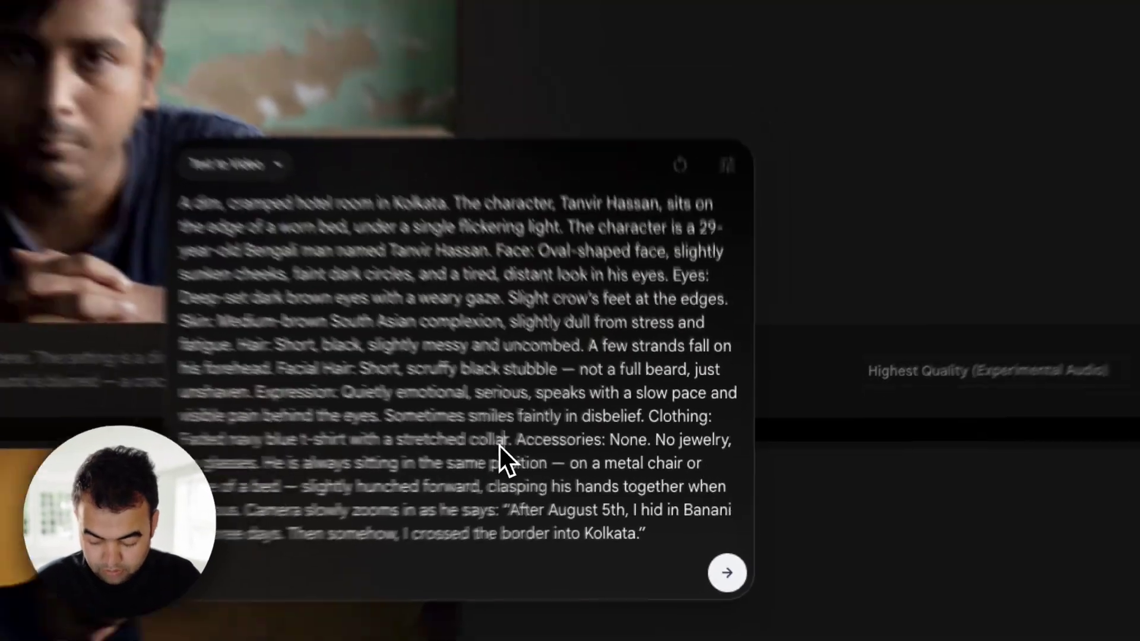
- Clear the pasted Kolkata text from the prompt box and pause the interview clip
{"action": "key", "text": "super+a"}
{"action": "key", "text": "BackSpace"}
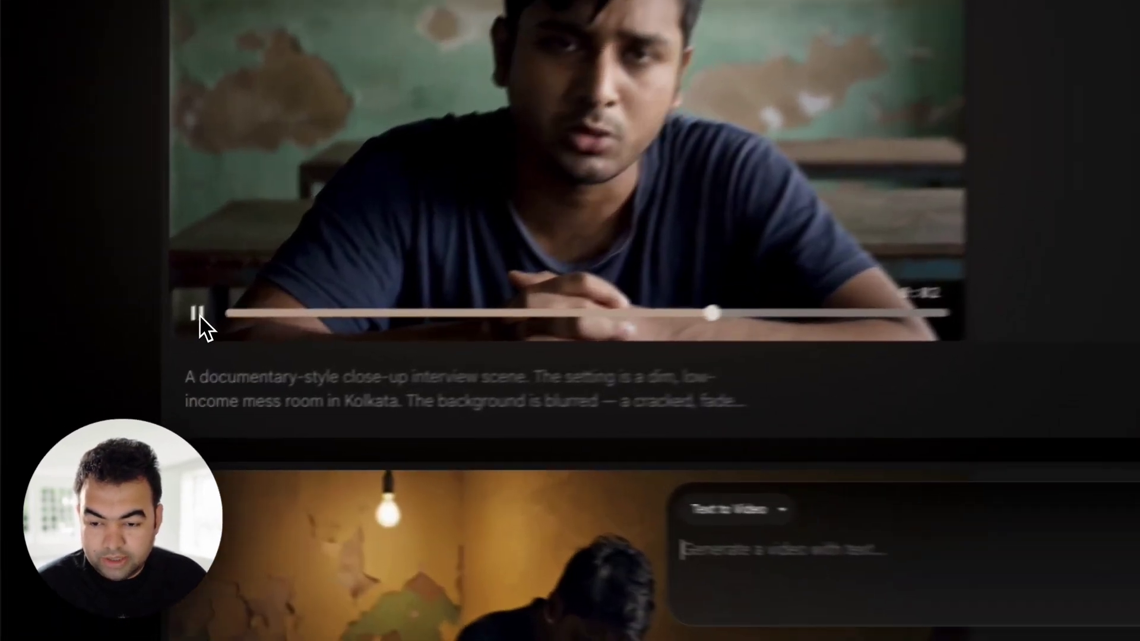
{"action": "left_click", "coordinate": [116, 372]}
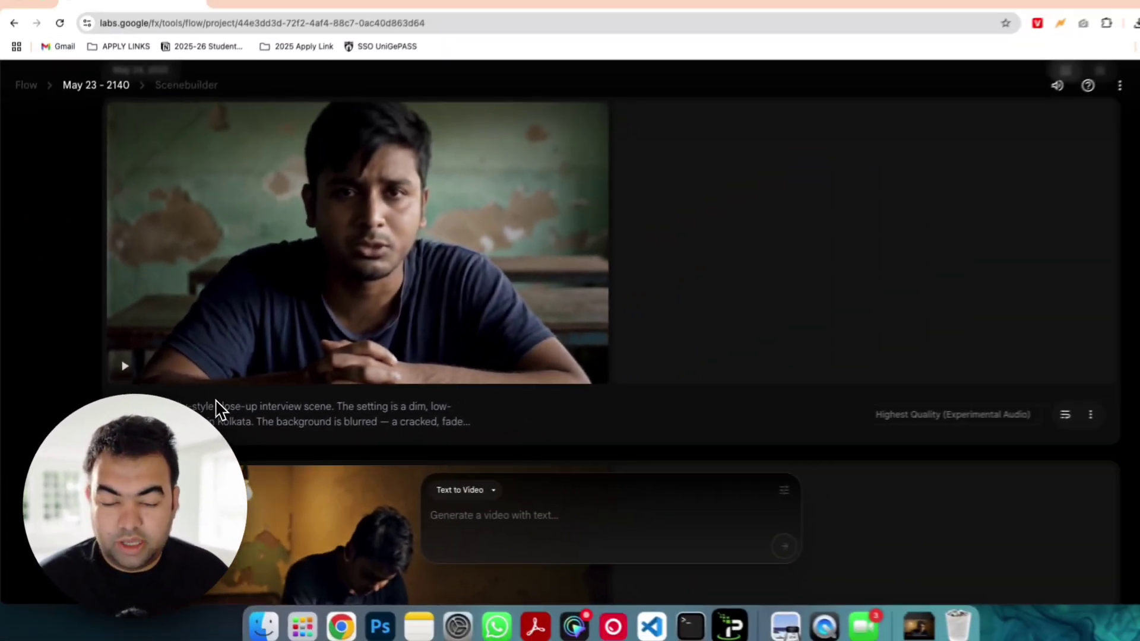